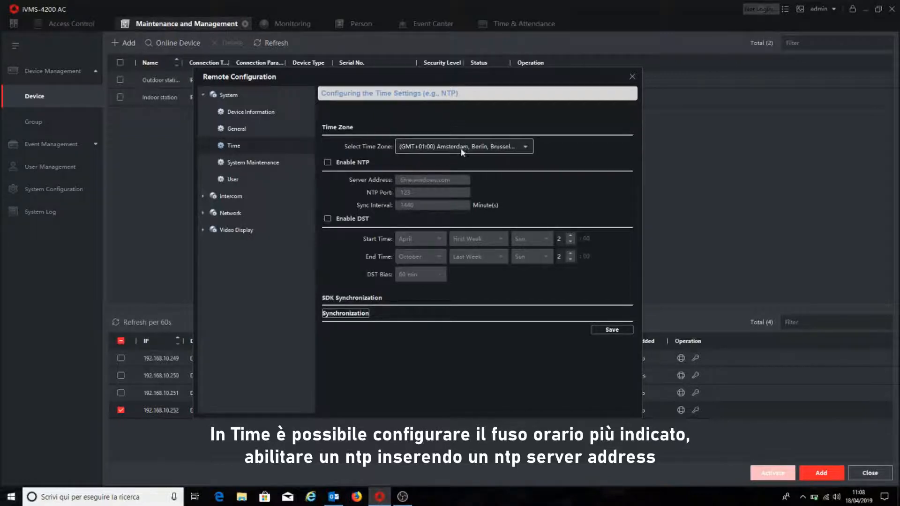
- Enable NTP in the device's time settings with ntp.google.com as the server address and save
left_click(328, 162)
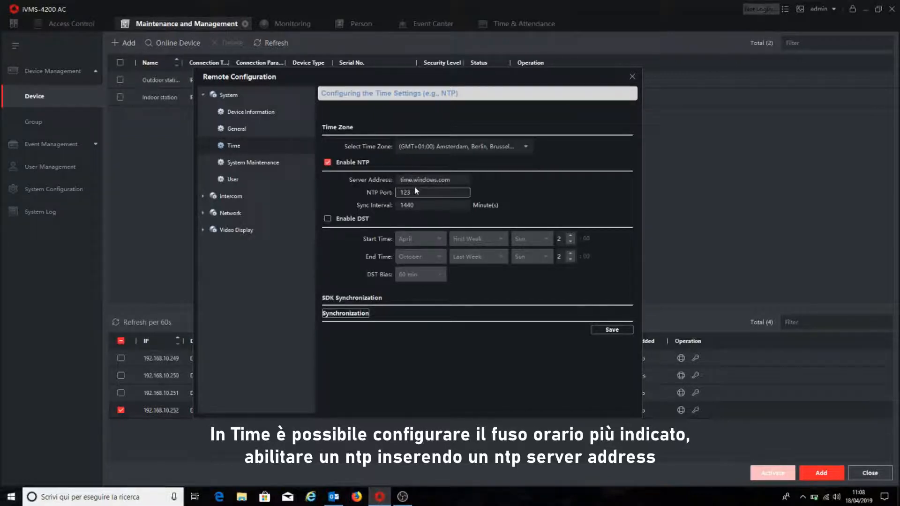
left_click_drag(455, 182, 401, 180)
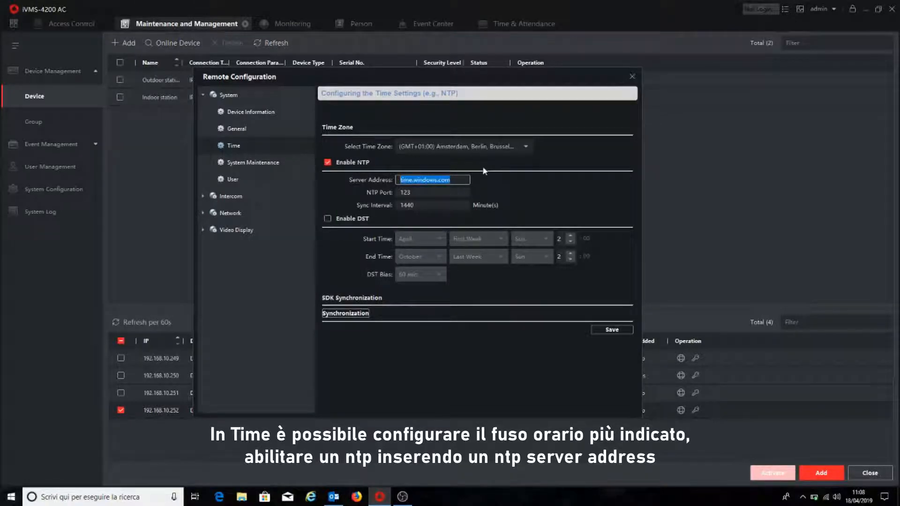
type("ntp.google.com")
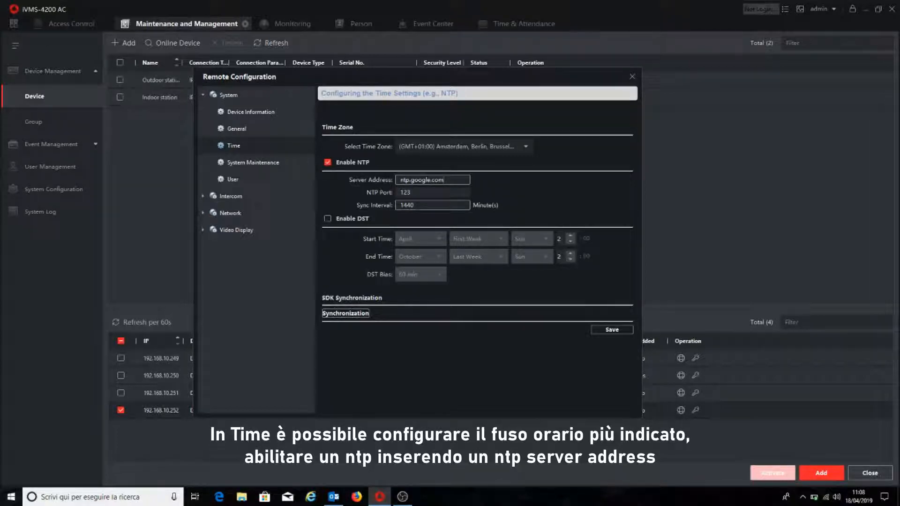
left_click(429, 205)
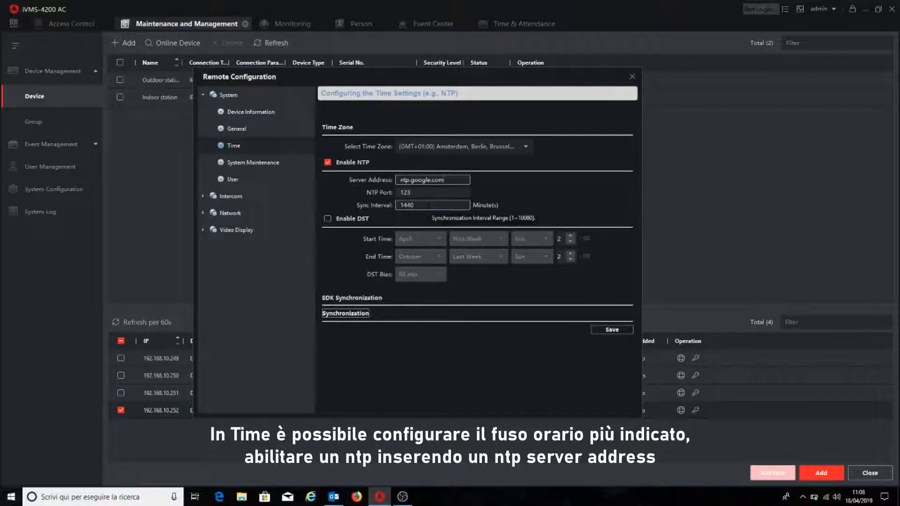
left_click(610, 331)
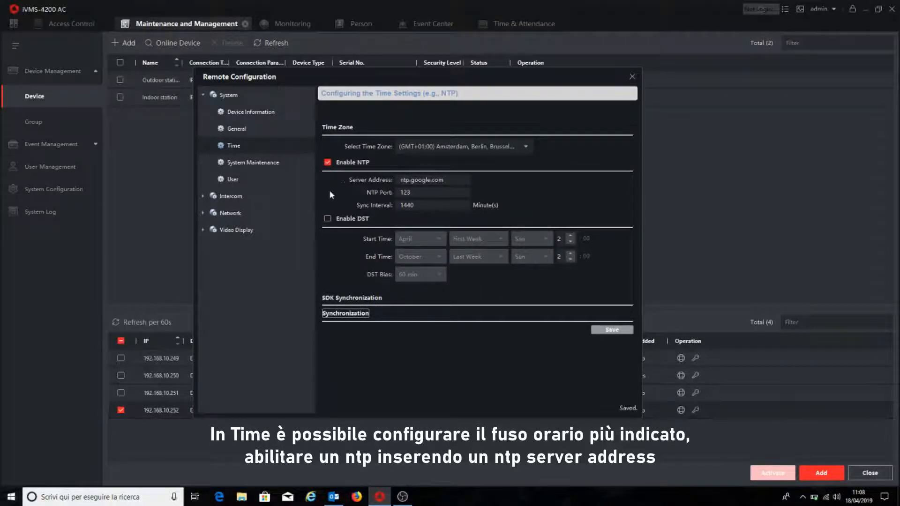
- Select Italian as the device language in the system maintenance settings, save it and decline the reboot
left_click(257, 164)
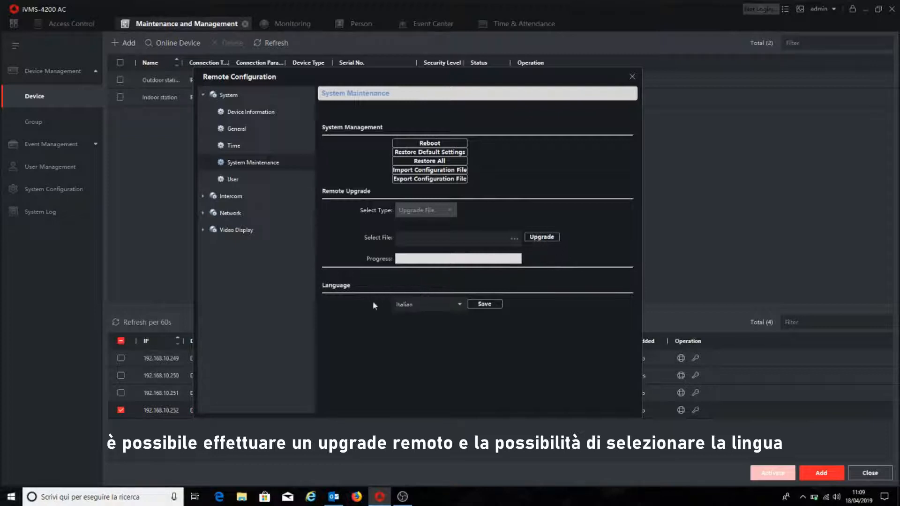
left_click(460, 305)
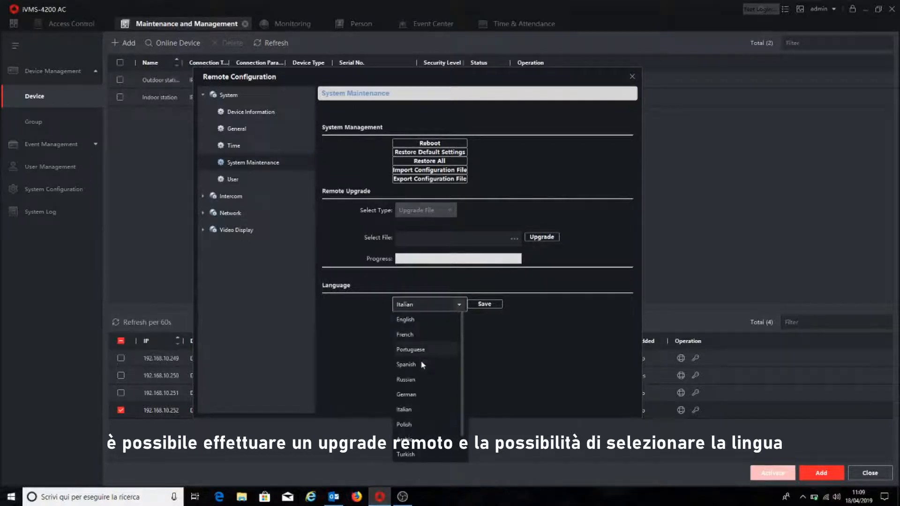
scroll(450, 404, "down", 1)
left_click(409, 395)
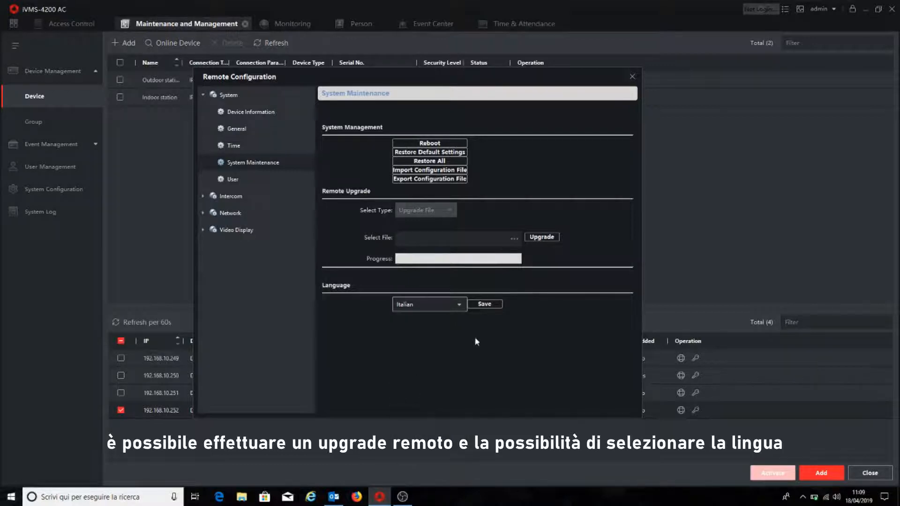
left_click(485, 306)
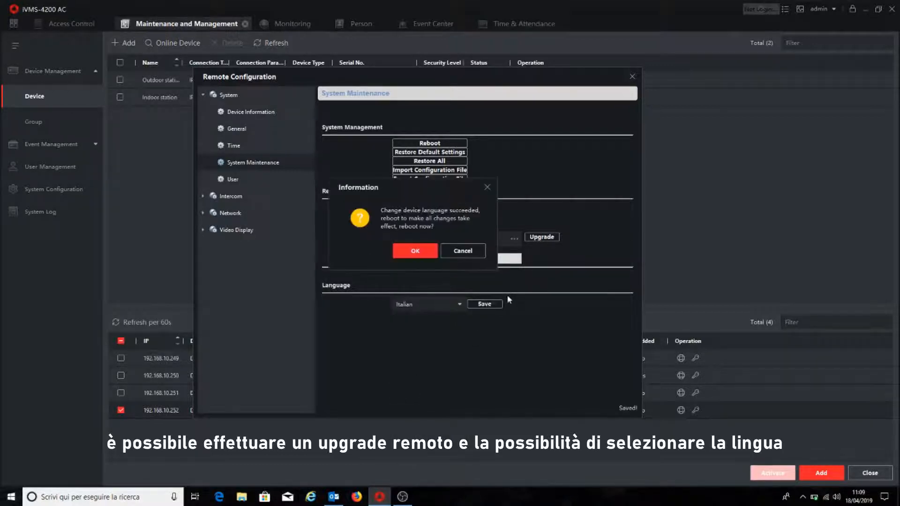
left_click(463, 251)
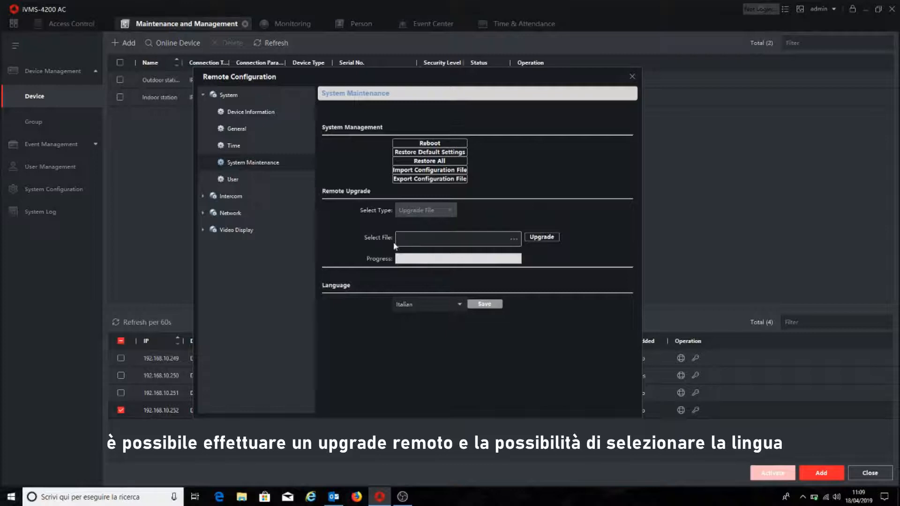
- Review the device's user list and the intercom settings for ID configuration, time parameters, permission password, and access and elevator control
left_click(233, 180)
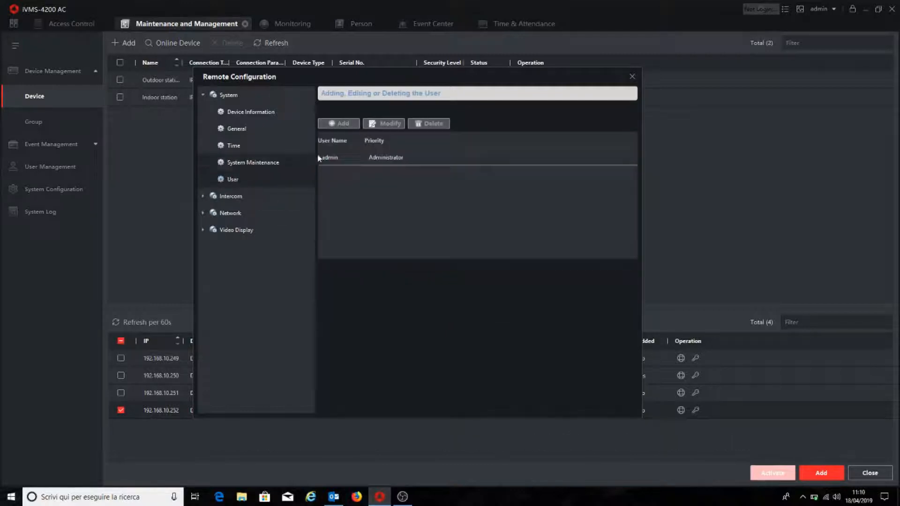
left_click(203, 197)
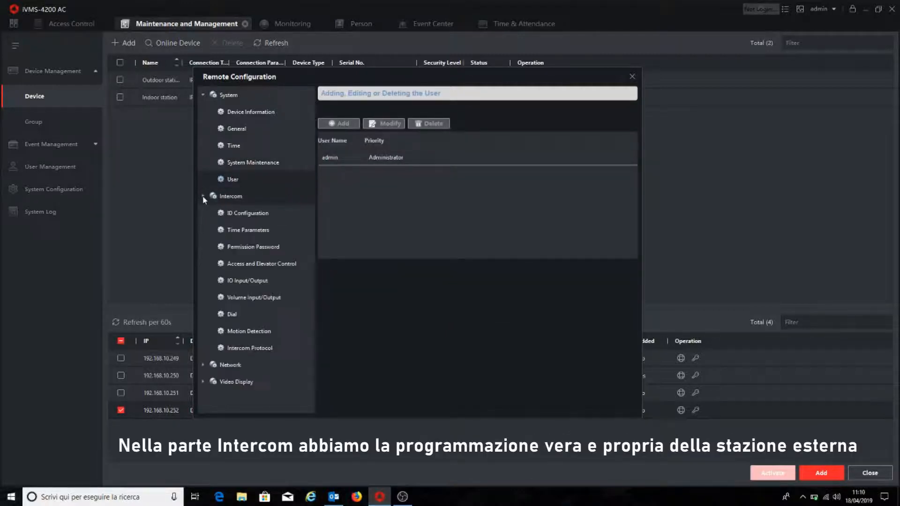
left_click(248, 215)
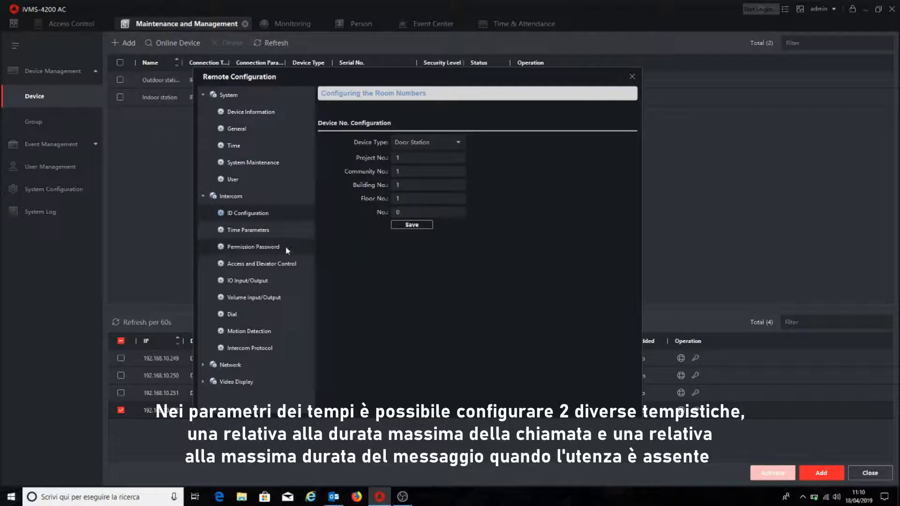
left_click(257, 232)
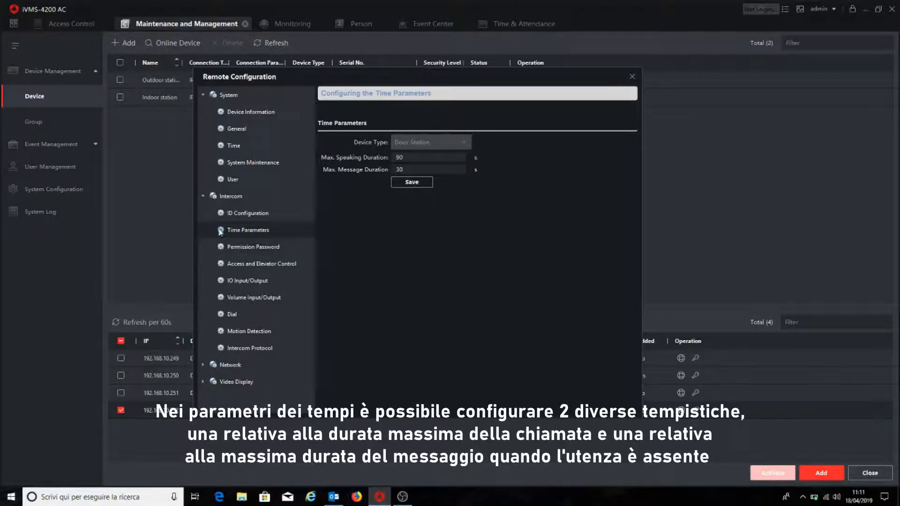
left_click(413, 158)
double_click(413, 158)
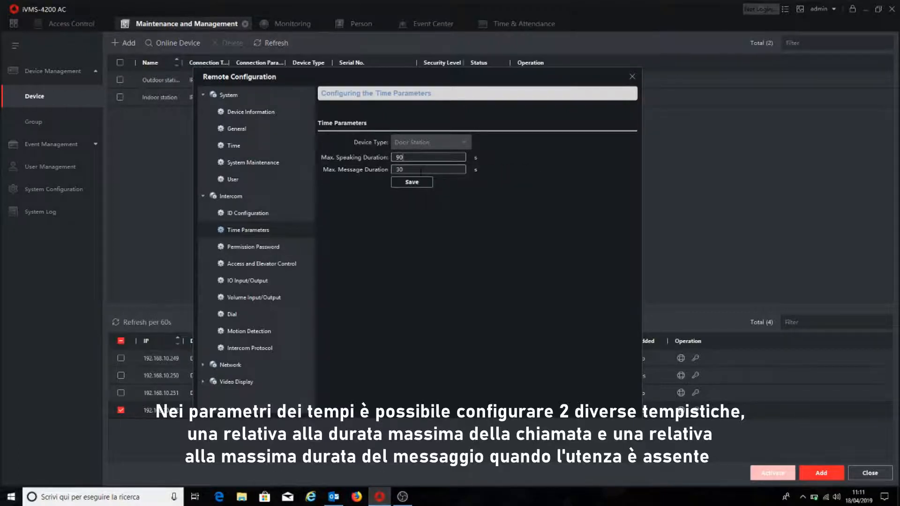
left_click(420, 170)
left_click(262, 248)
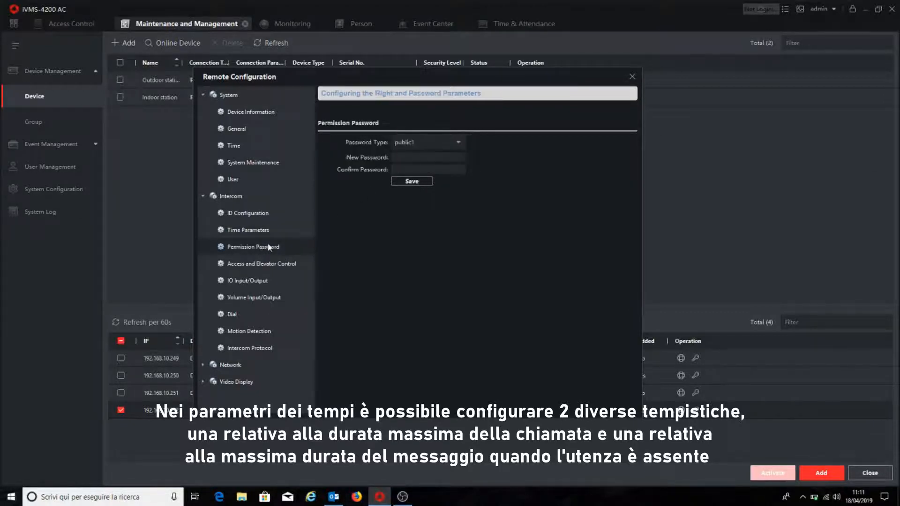
left_click(256, 266)
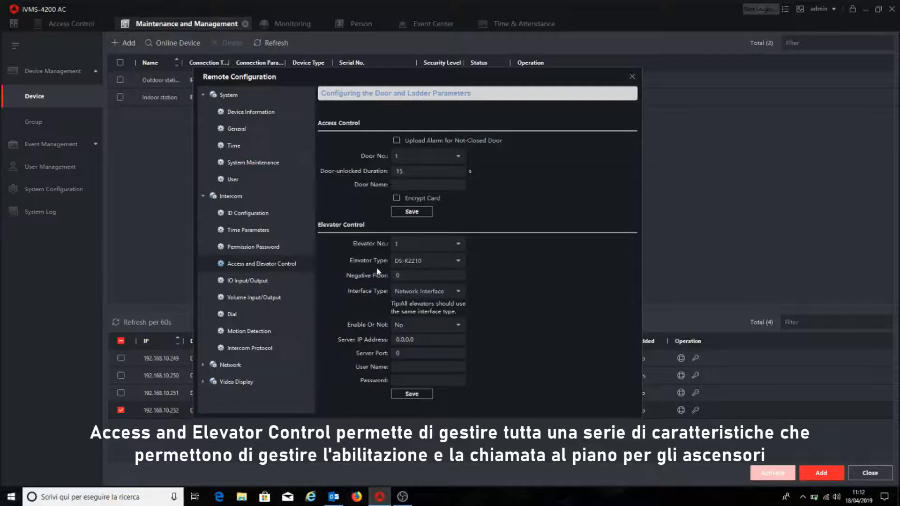
- Examine the intercom's IO input settings, including the available input numbers and the functions offered for AI1
left_click(257, 281)
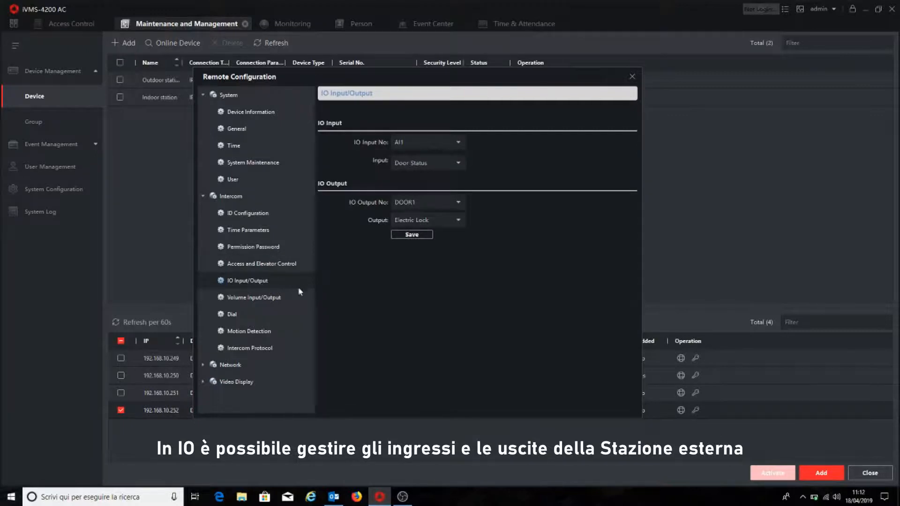
left_click(458, 143)
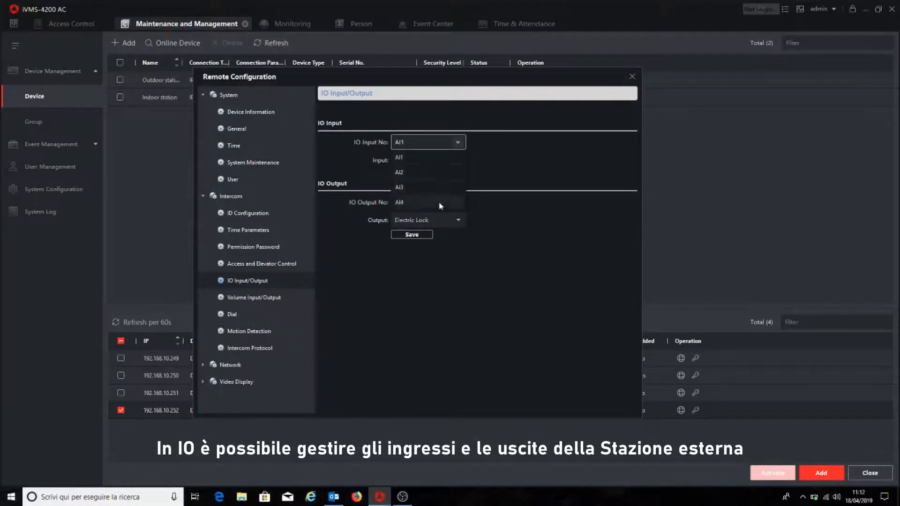
left_click(459, 143)
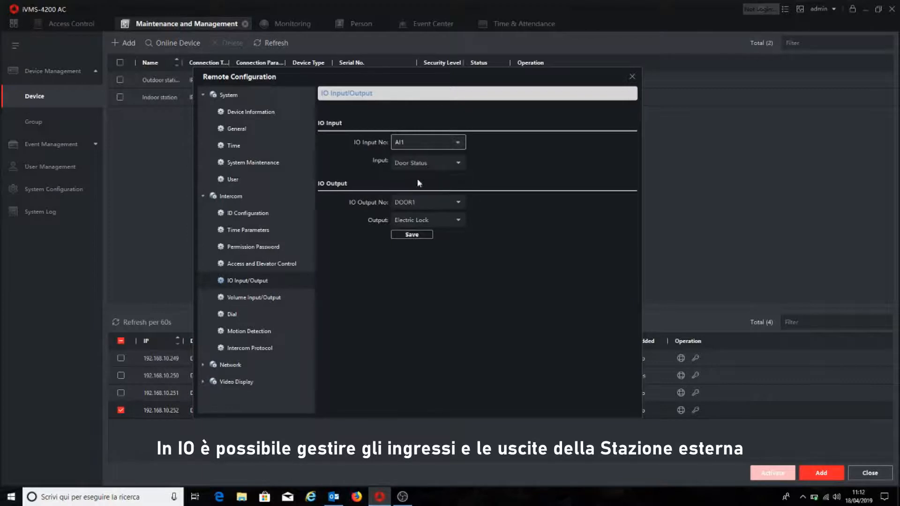
left_click(458, 164)
left_click(458, 165)
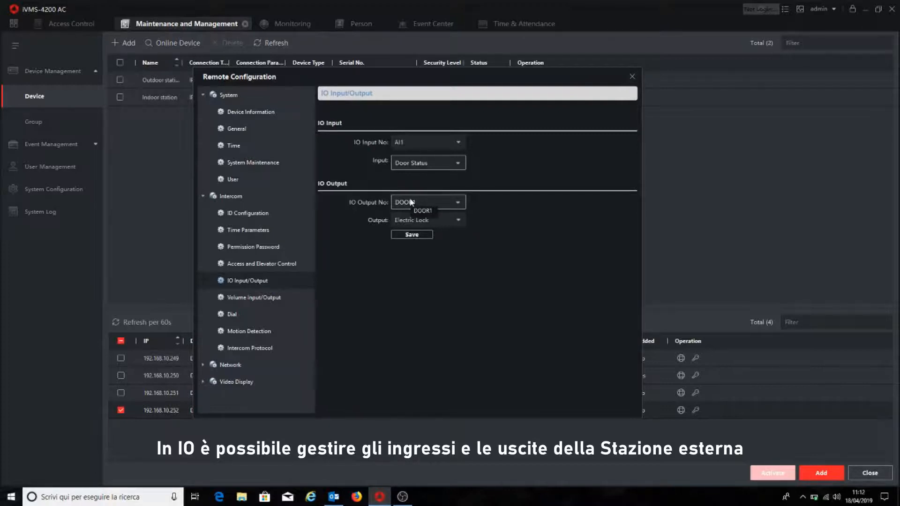
- Check the IO output options for DOOR1 and DOOR2, choosing Electric Lock as DOOR2's output
left_click(458, 222)
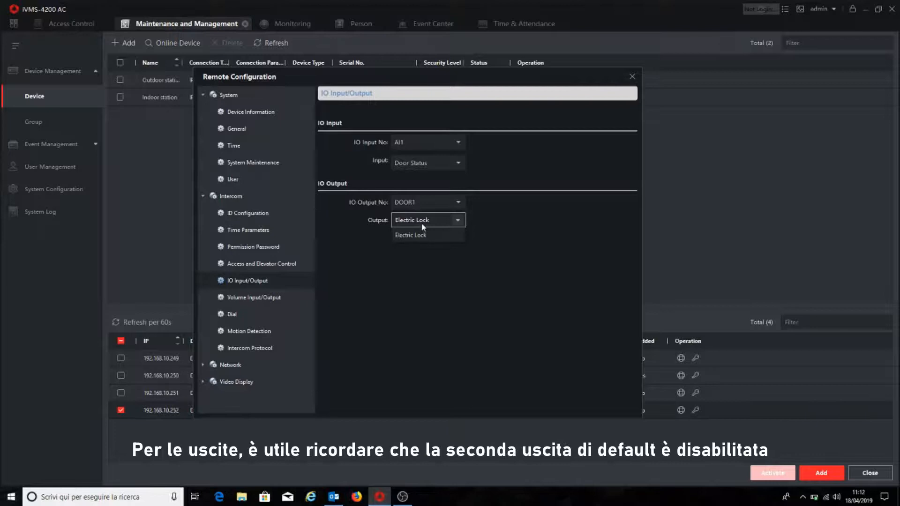
left_click(458, 220)
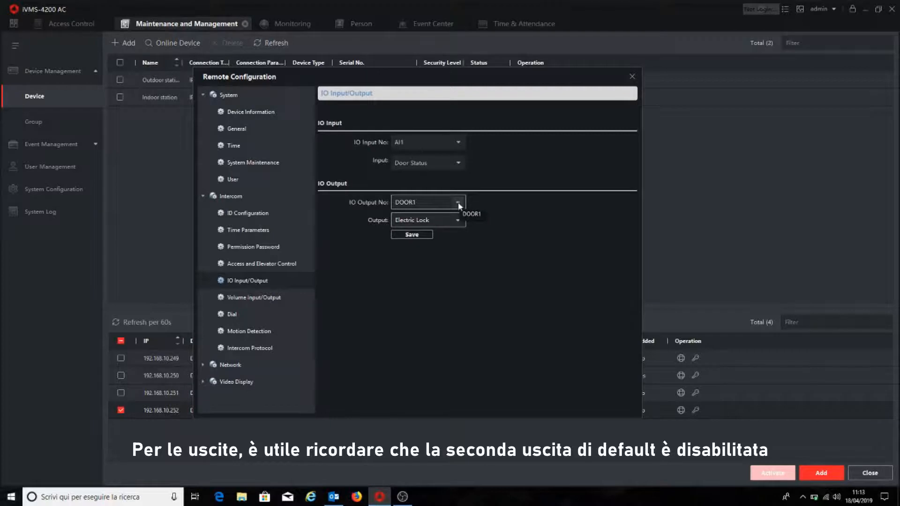
left_click(458, 204)
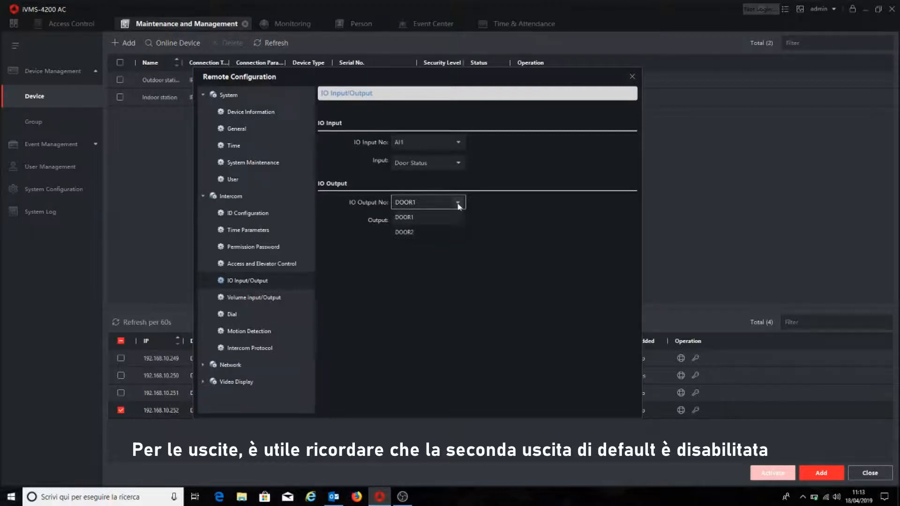
left_click(409, 233)
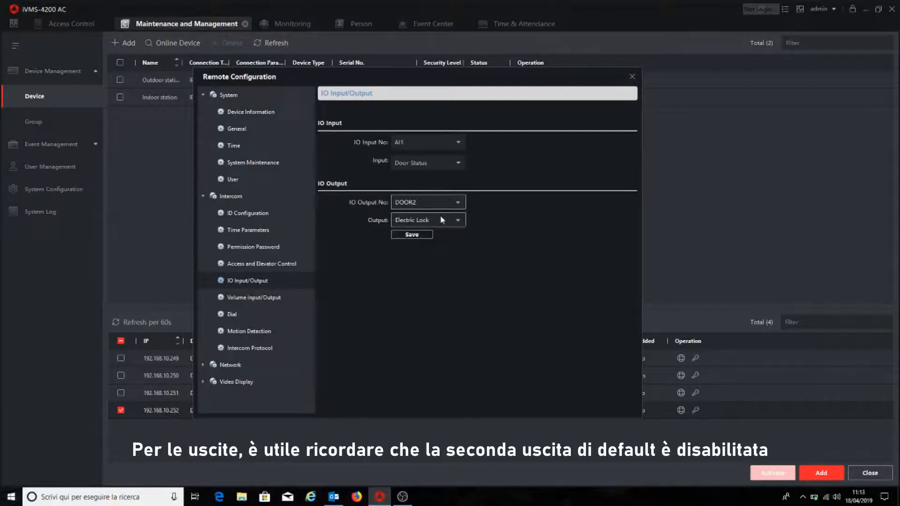
left_click(458, 222)
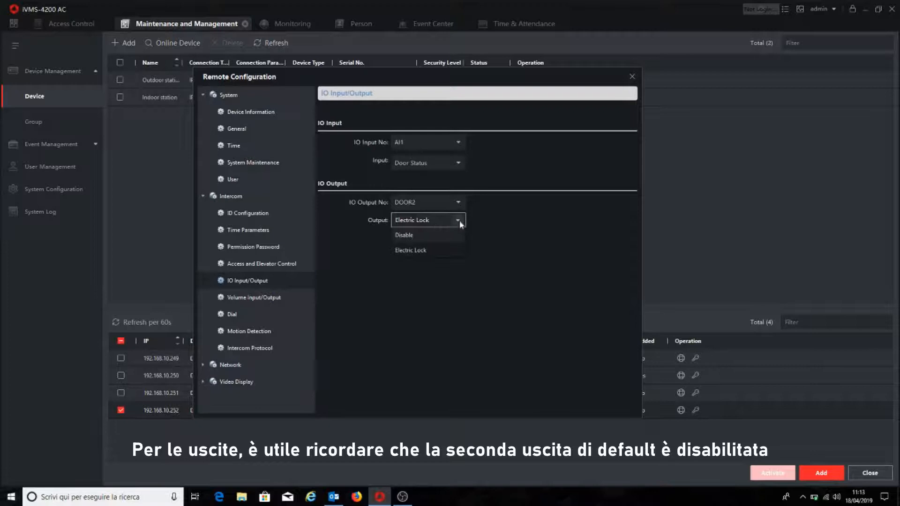
left_click(415, 224)
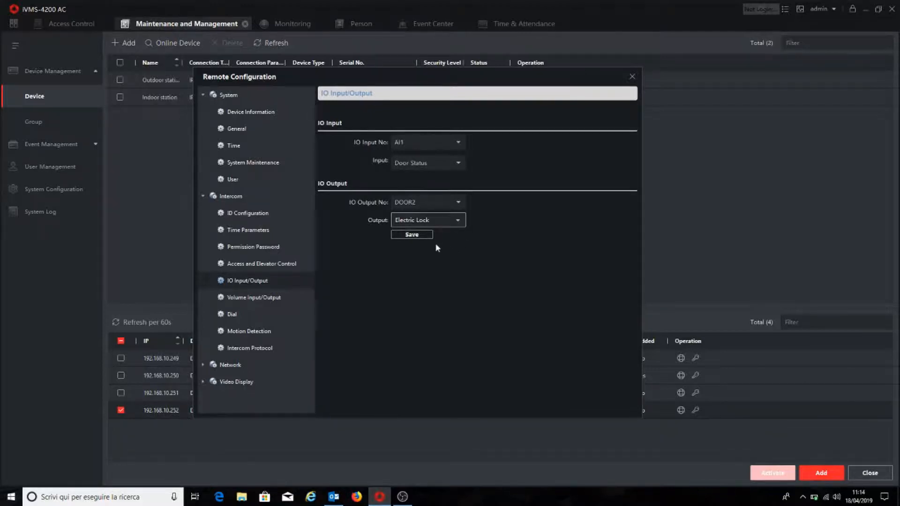
- Review the intercom's input, output and talk volumes and its dial settings for the call button's room number
left_click(266, 301)
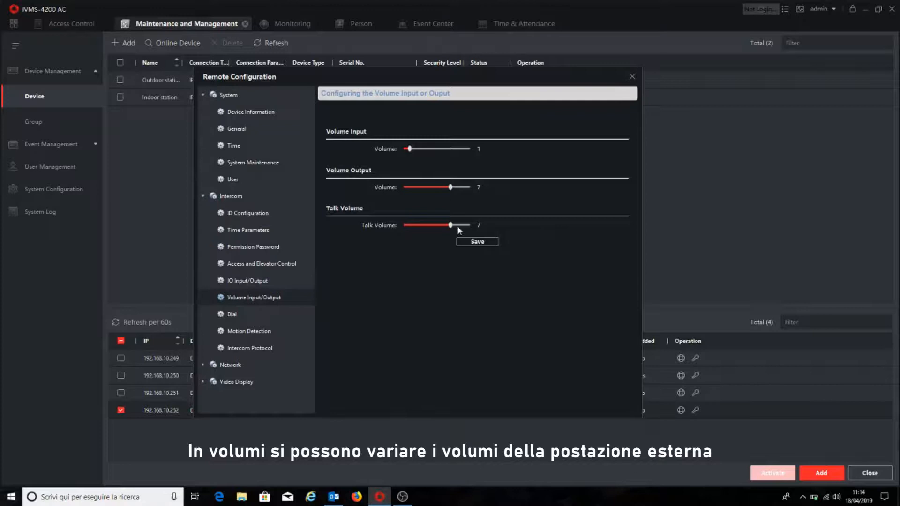
left_click(233, 314)
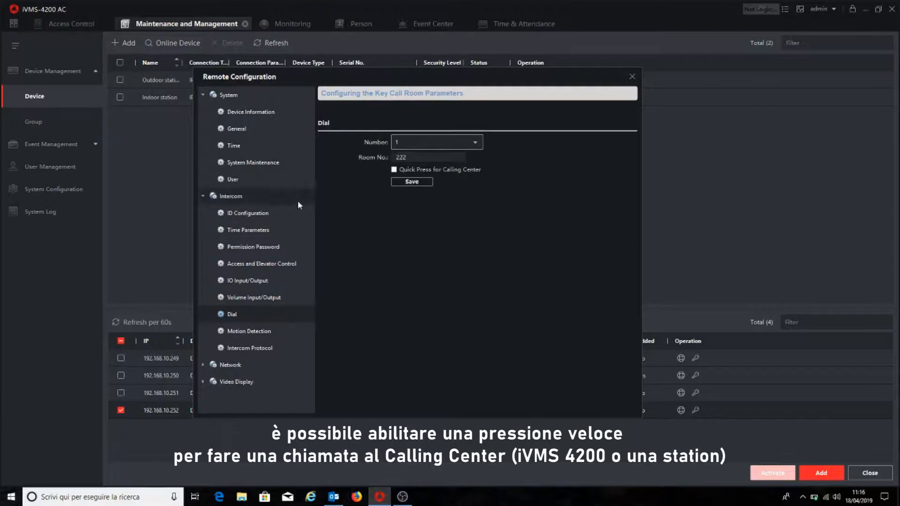
- Examine the intercom's motion detection mode and arming schedule templates, enabling motion detection temporarily and disabling it again
left_click(241, 332)
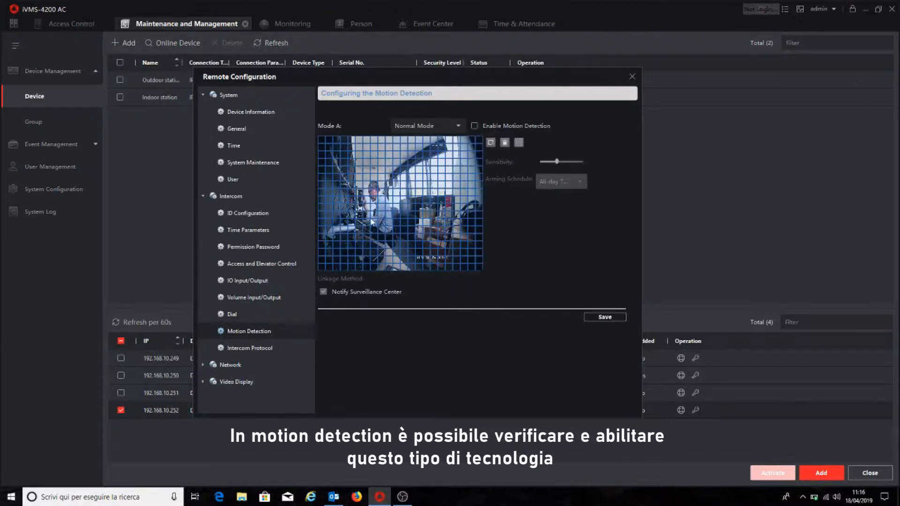
left_click(458, 127)
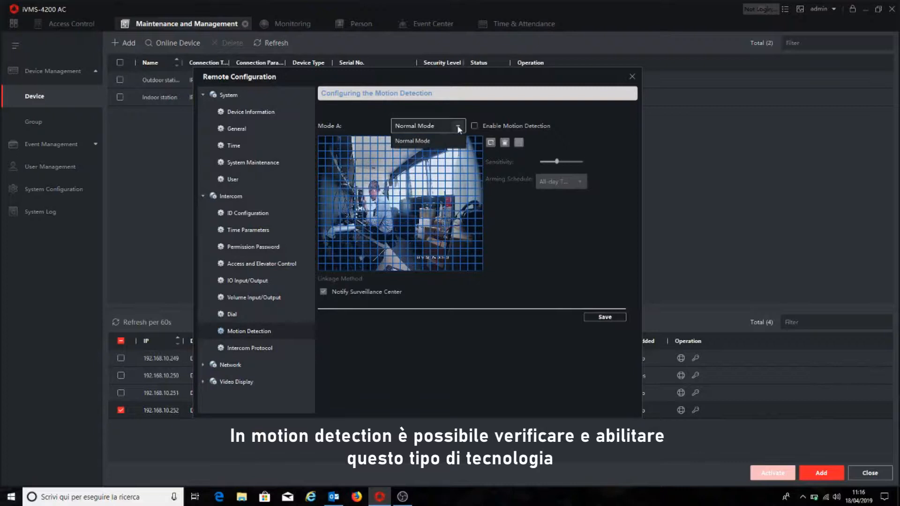
left_click(474, 126)
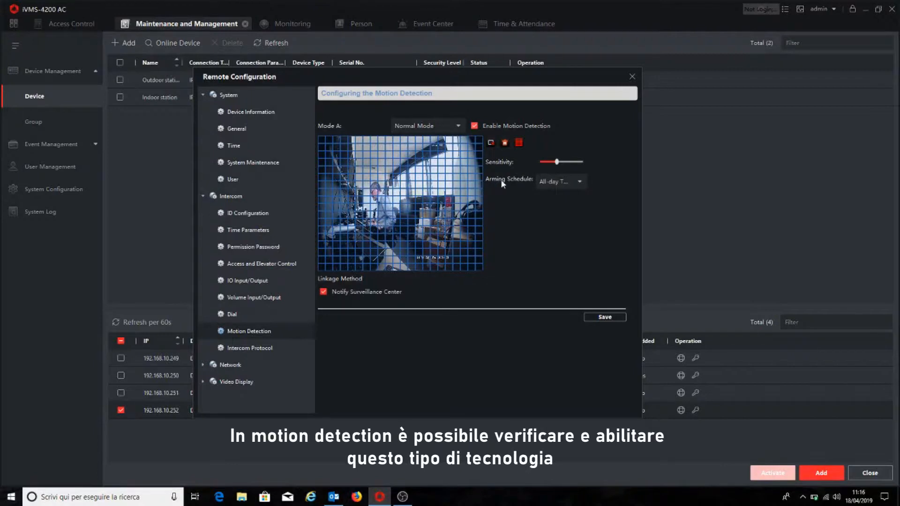
left_click(580, 182)
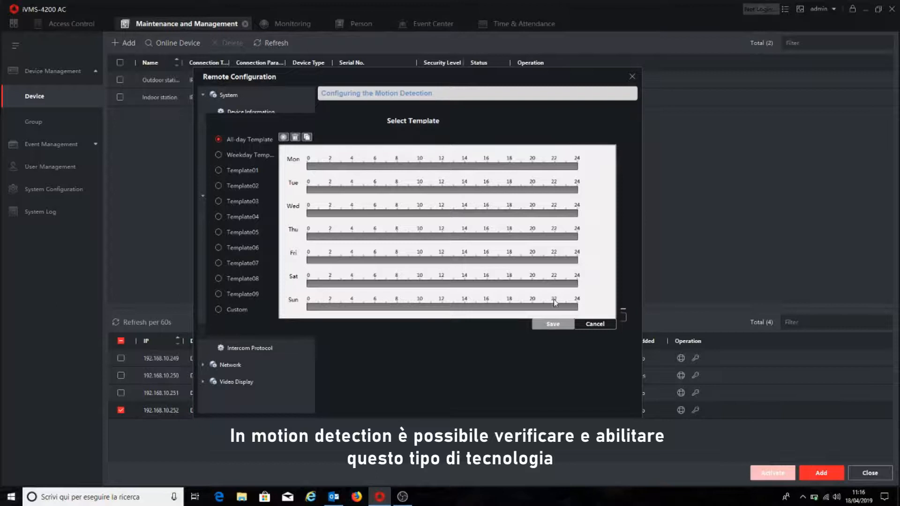
left_click(595, 324)
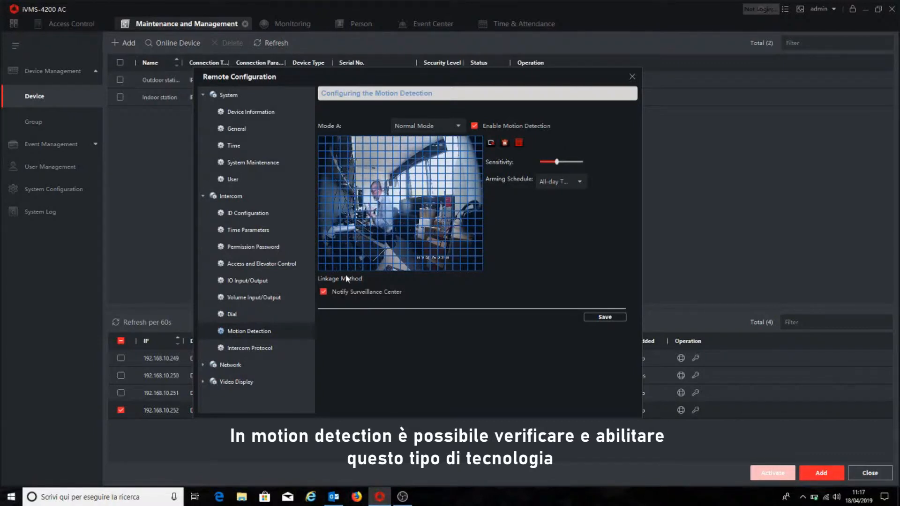
left_click(474, 126)
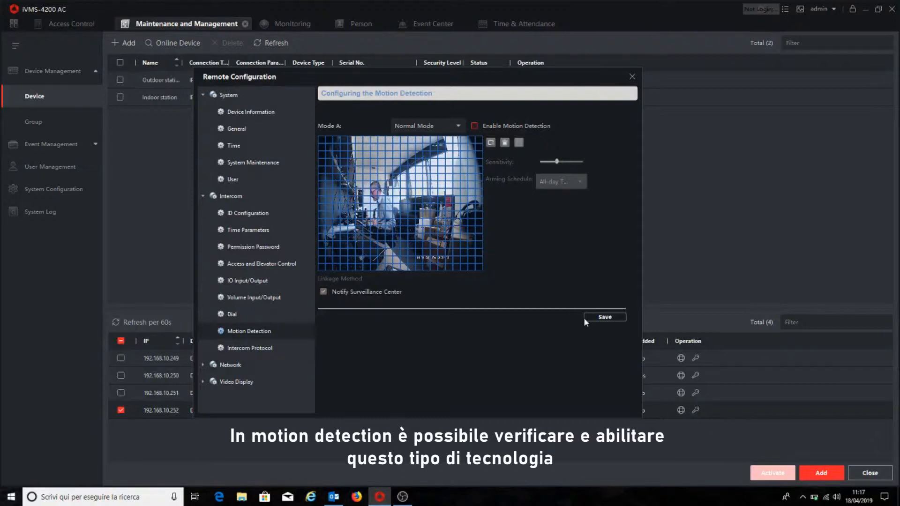
- Check which protocols are offered for the intercom, leaving the selection on Private Protocol
left_click(259, 352)
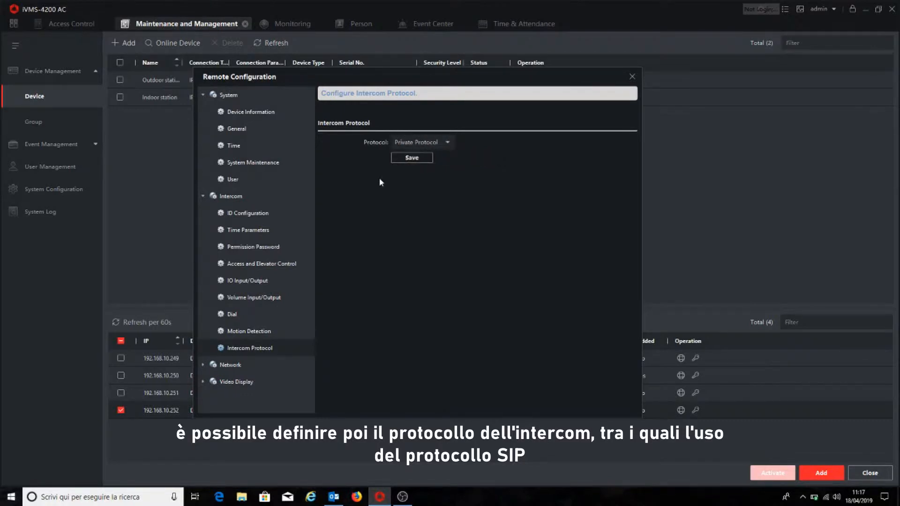
left_click(448, 143)
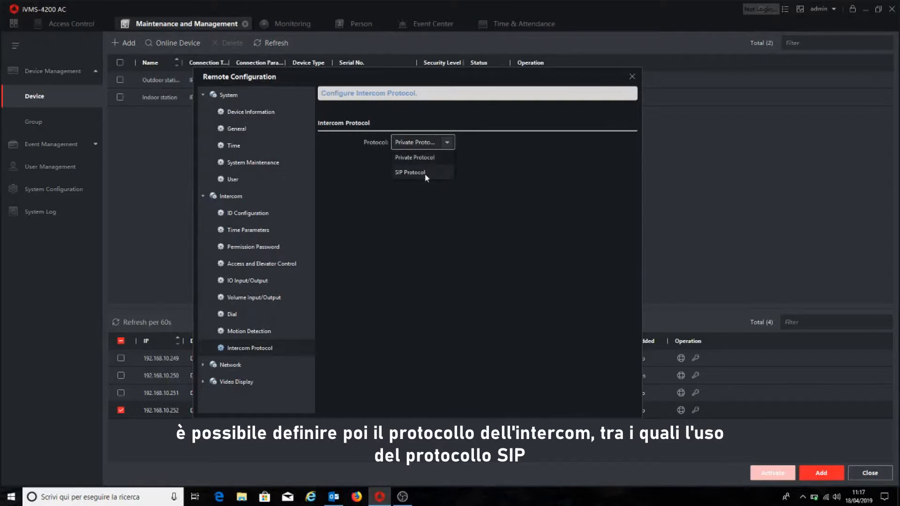
left_click(509, 160)
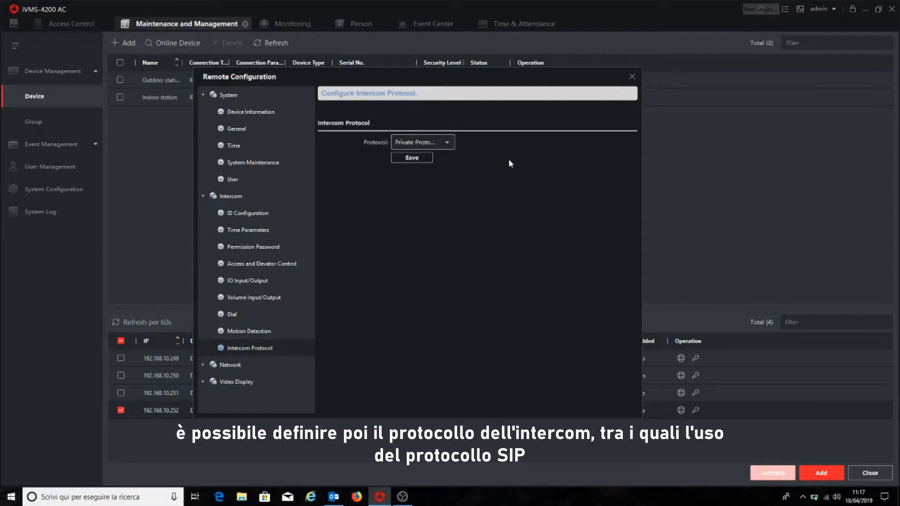
- Review the local network parameters and the linked network configuration for the master station, SIP server and security control panel
left_click(203, 364)
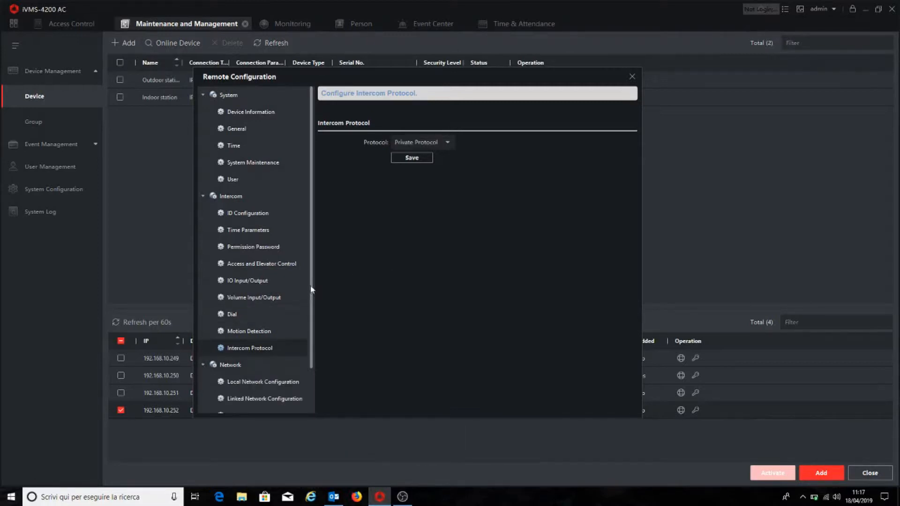
scroll(275, 344, "down", 2)
left_click(266, 349)
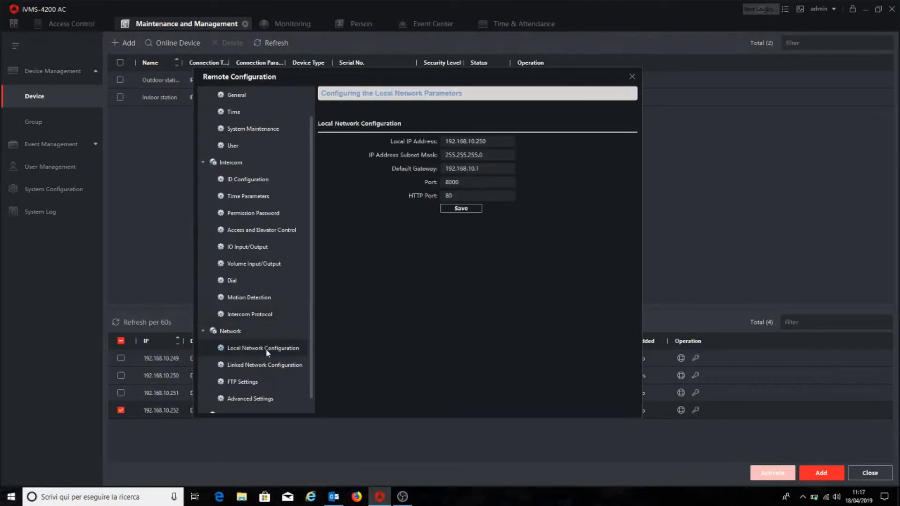
left_click_drag(412, 81, 404, 122)
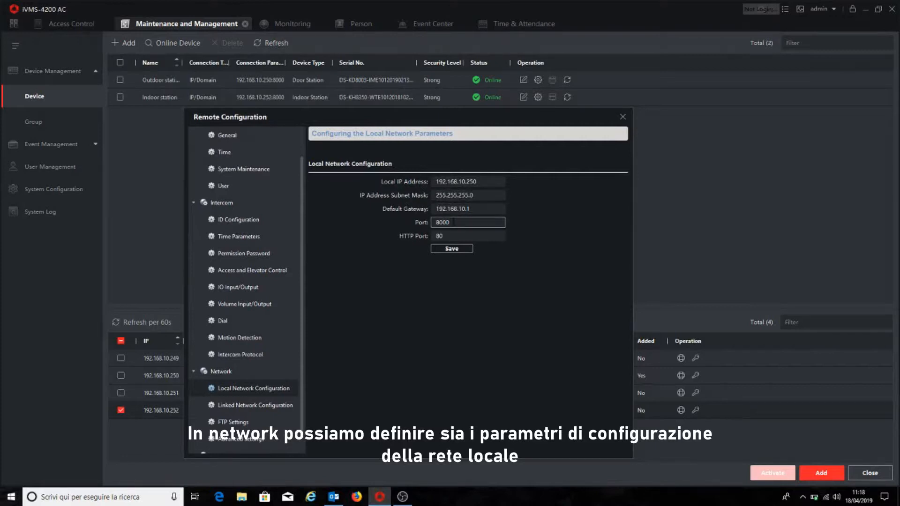
left_click(252, 407)
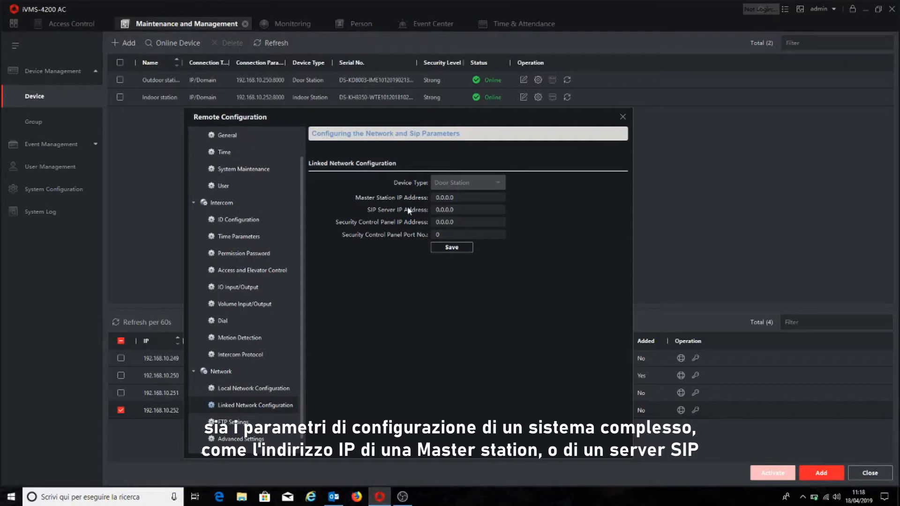
left_click(441, 210)
left_click(458, 210)
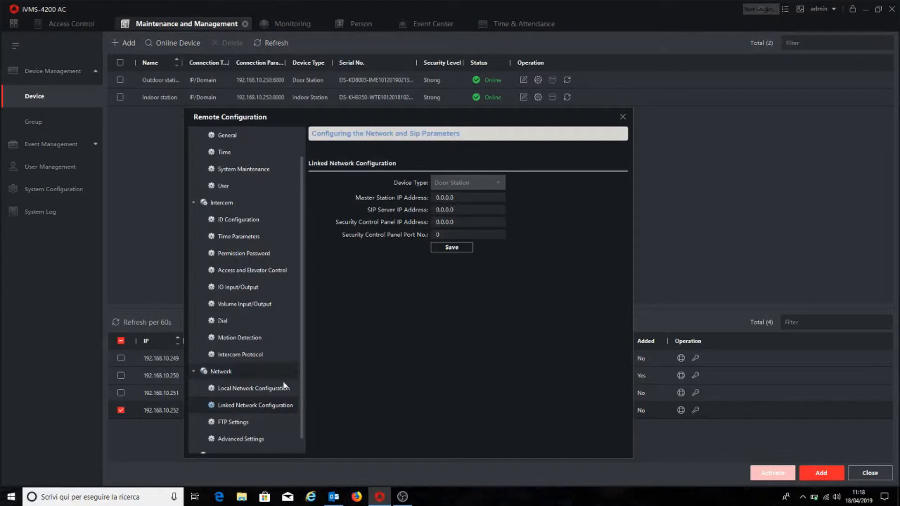
- Review the network's FTP settings and the DNS addresses in its advanced settings
left_click(237, 422)
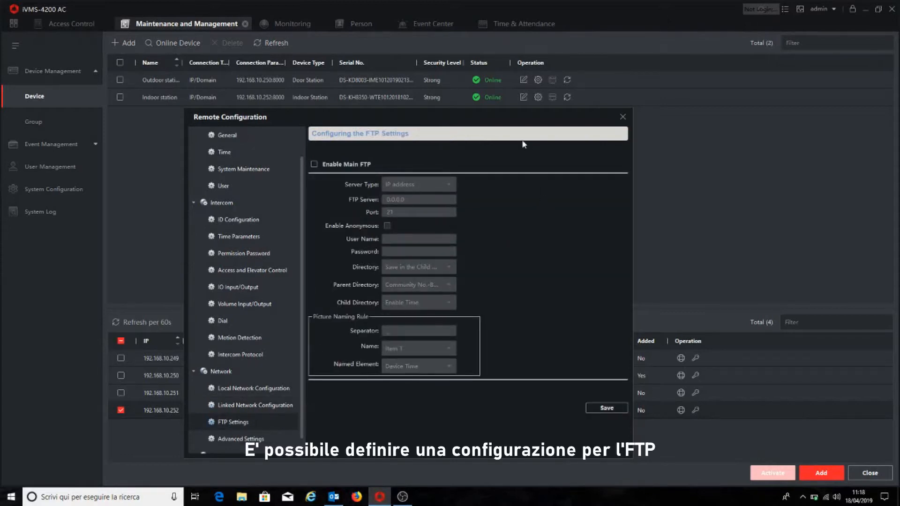
left_click_drag(501, 120, 526, 76)
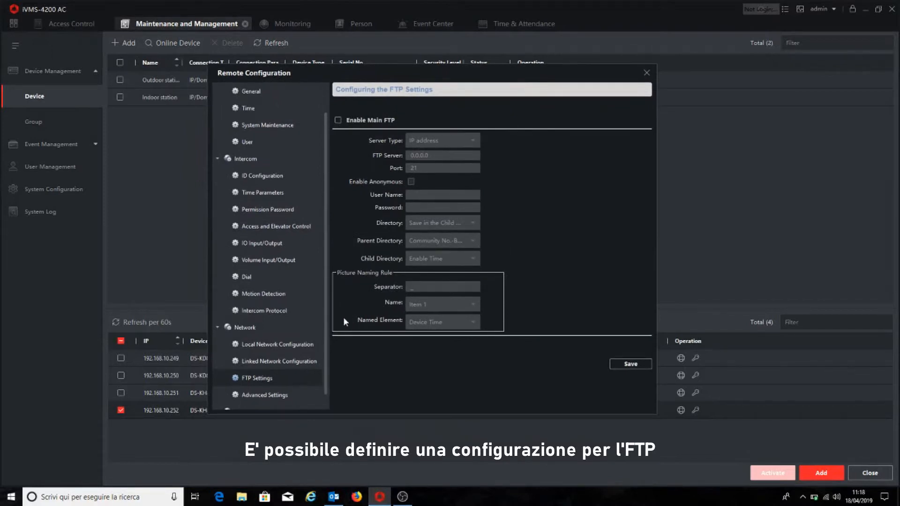
scroll(326, 327, "down", 1)
left_click(276, 379)
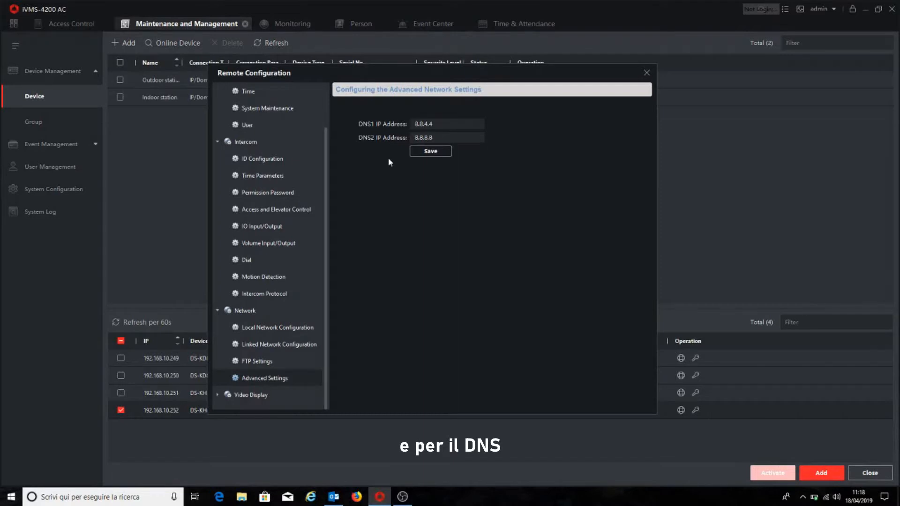
left_click(436, 124)
- Review the camera's video parameters and the video and audio stream settings, including the audio encoding type
left_click(218, 397)
scroll(323, 349, "down", 2)
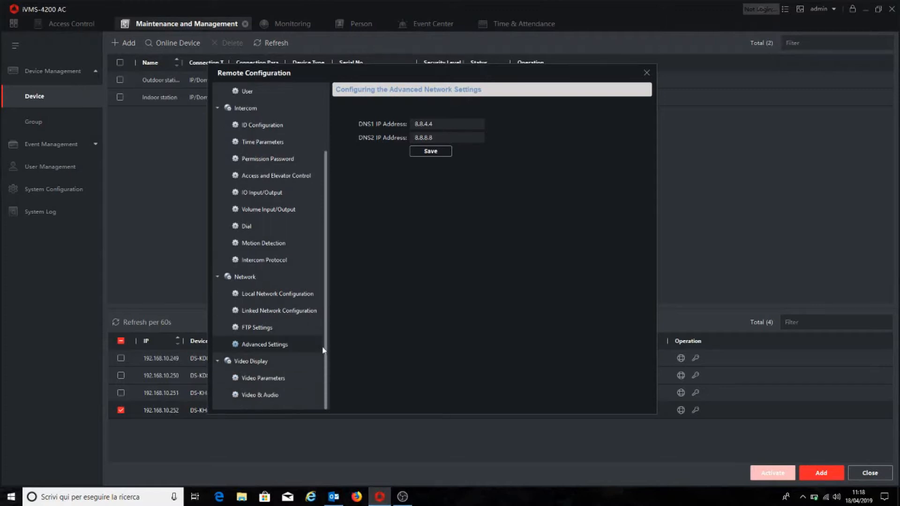
left_click(263, 377)
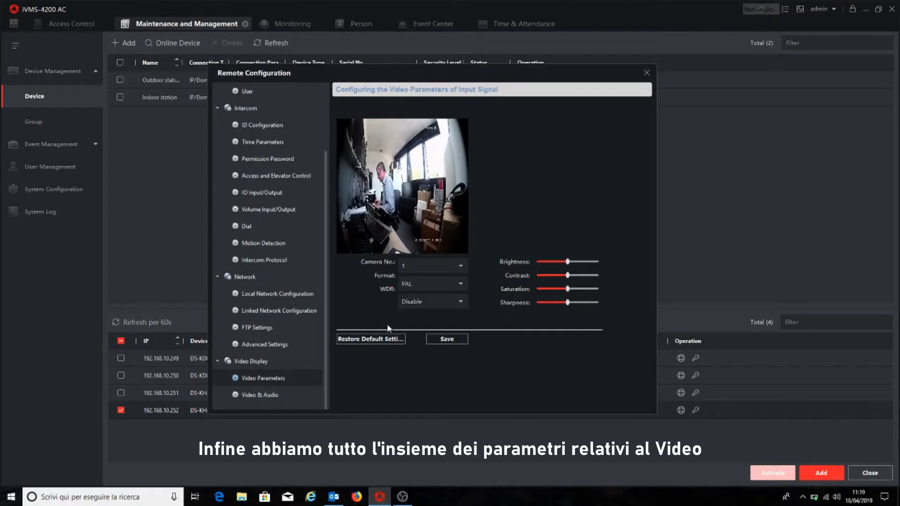
left_click(257, 396)
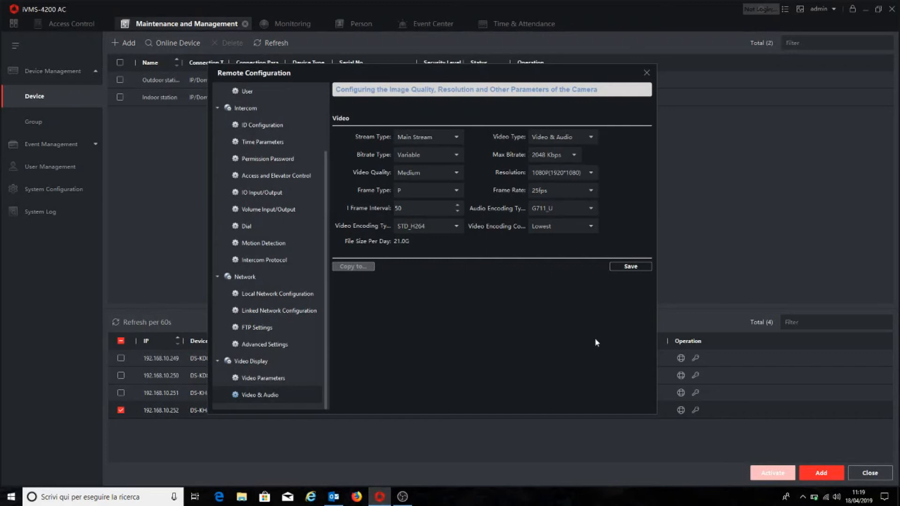
left_click(592, 206)
left_click(592, 207)
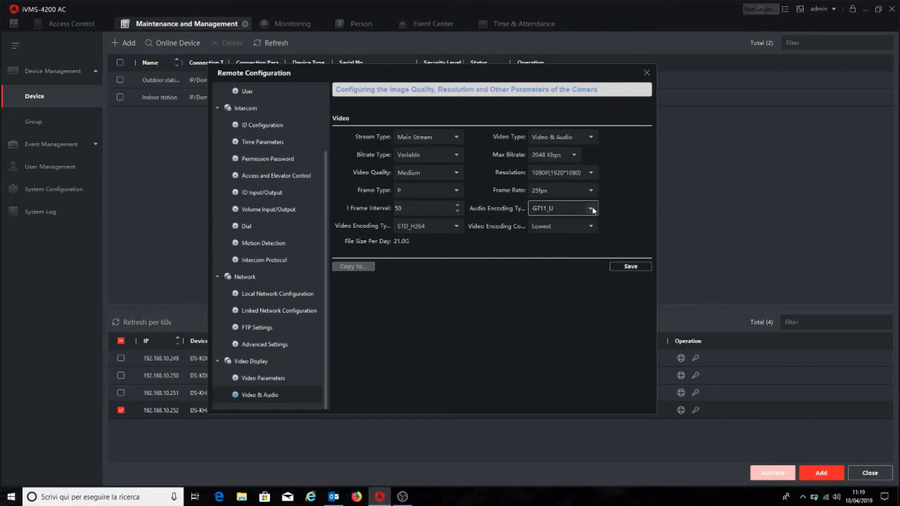